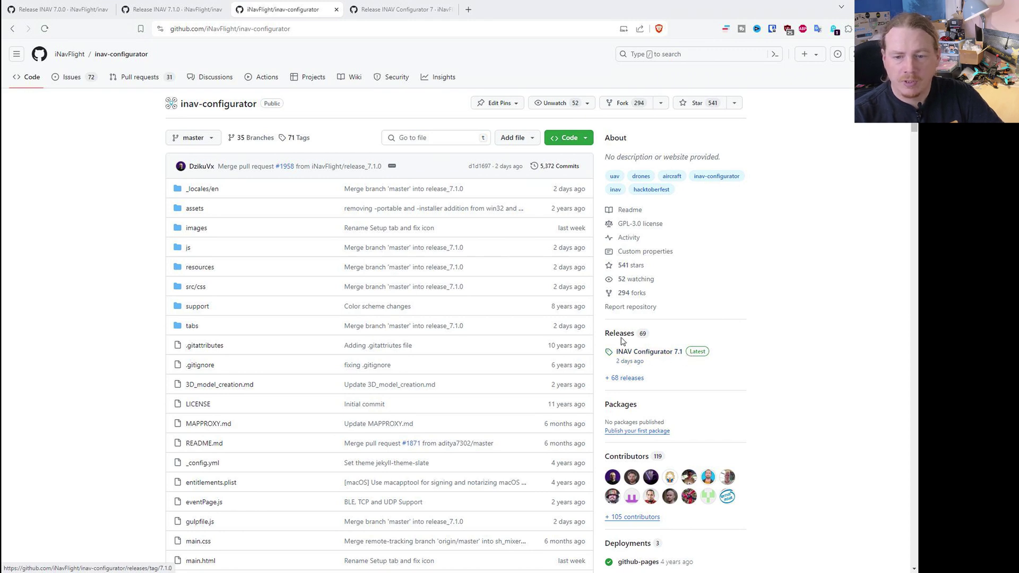
Step: Download INAV-Configurator_win64_7.1.0.zip from the assets of the INAV Configurator 7.1 release
click(642, 355)
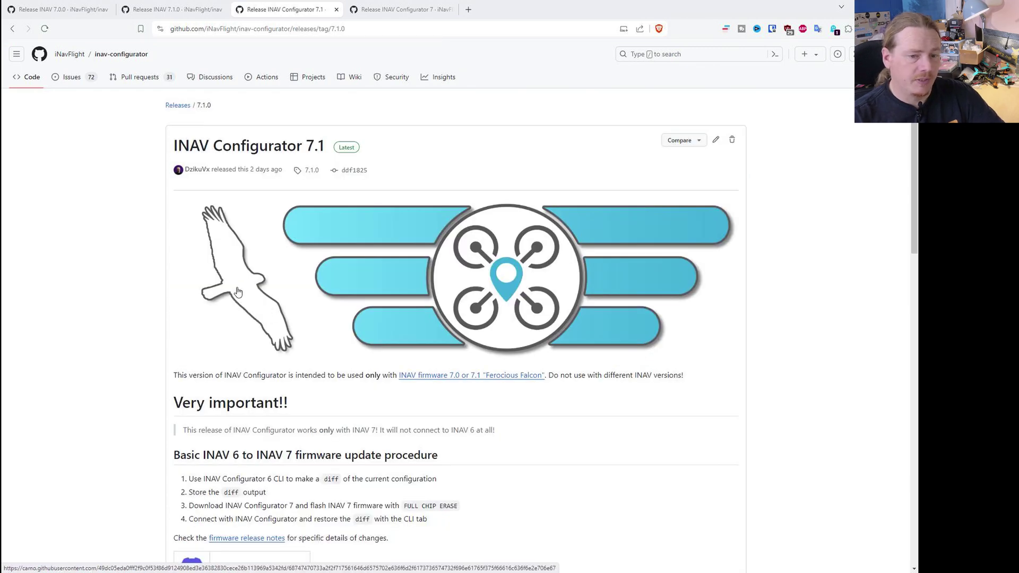
scroll(256, 274, down, 5)
scroll(255, 274, down, 13)
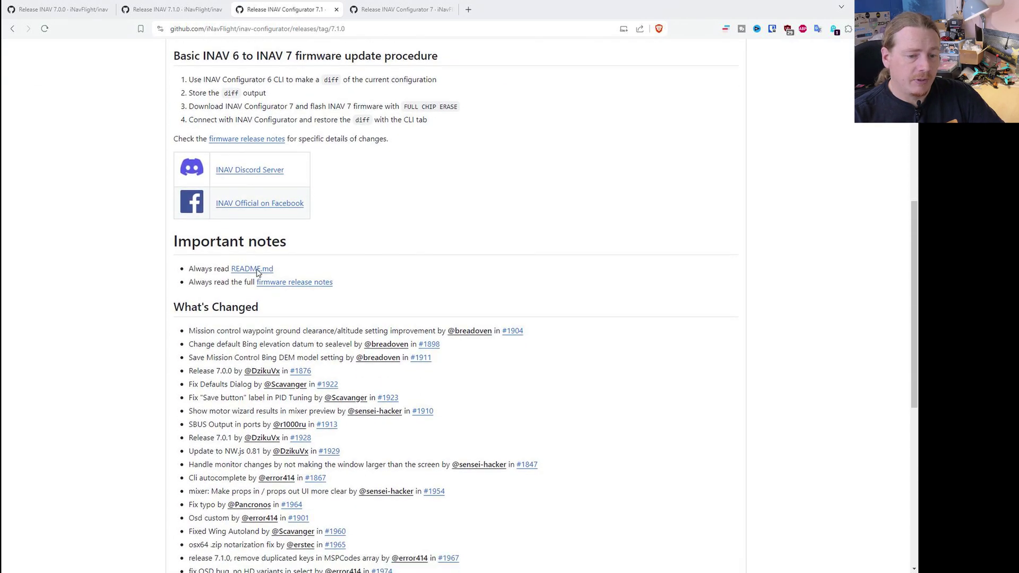
scroll(257, 270, down, 1)
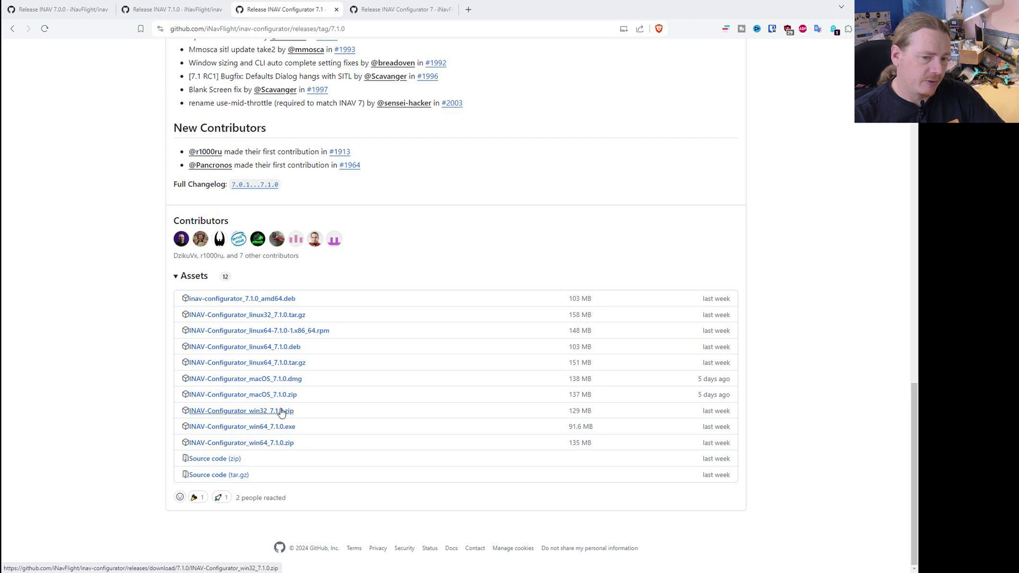
click(241, 443)
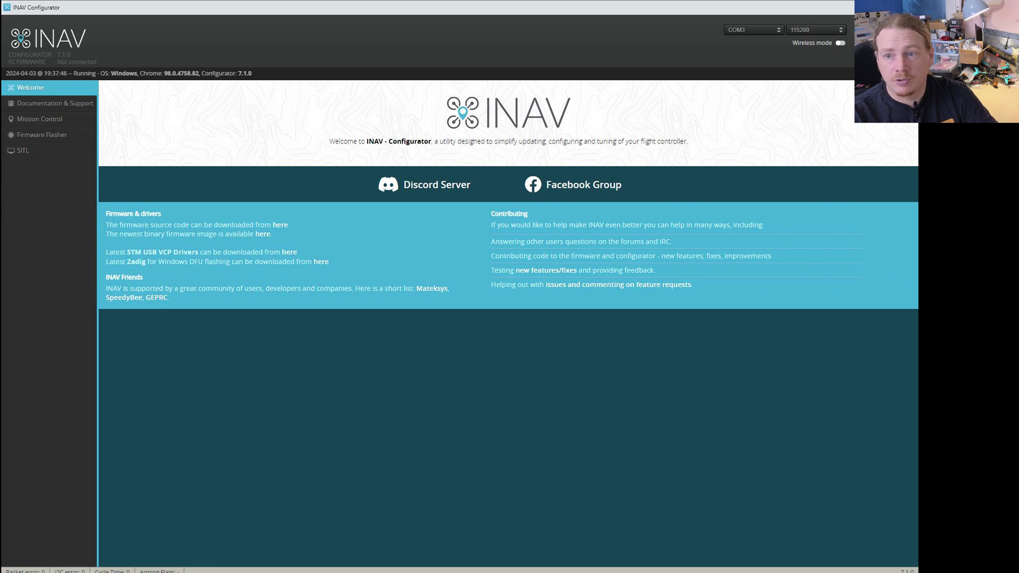
Step: Connect the board and query align_board_roll in the CLI, showing 0 with range -1800 to 3600
click(878, 39)
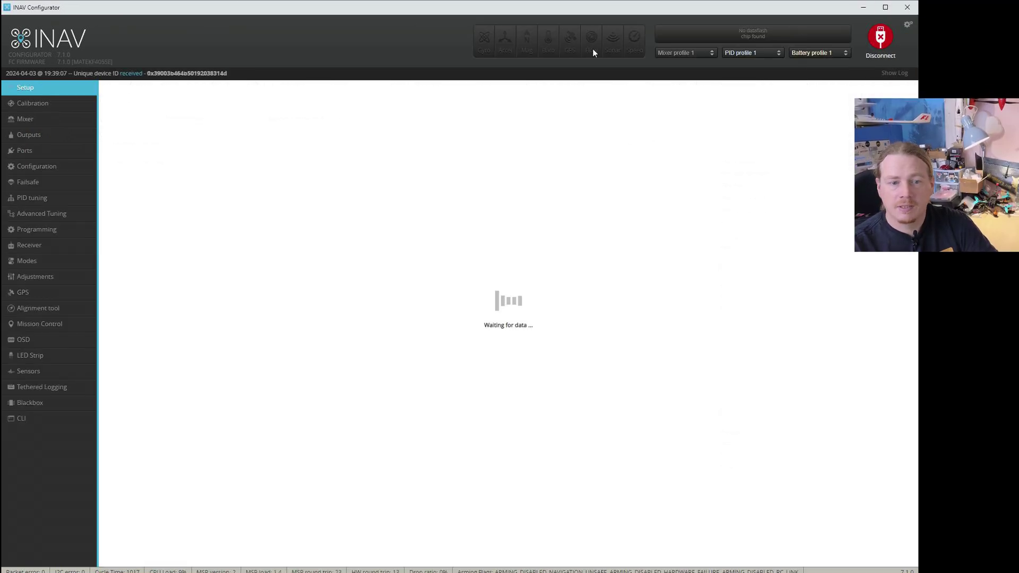
click(53, 419)
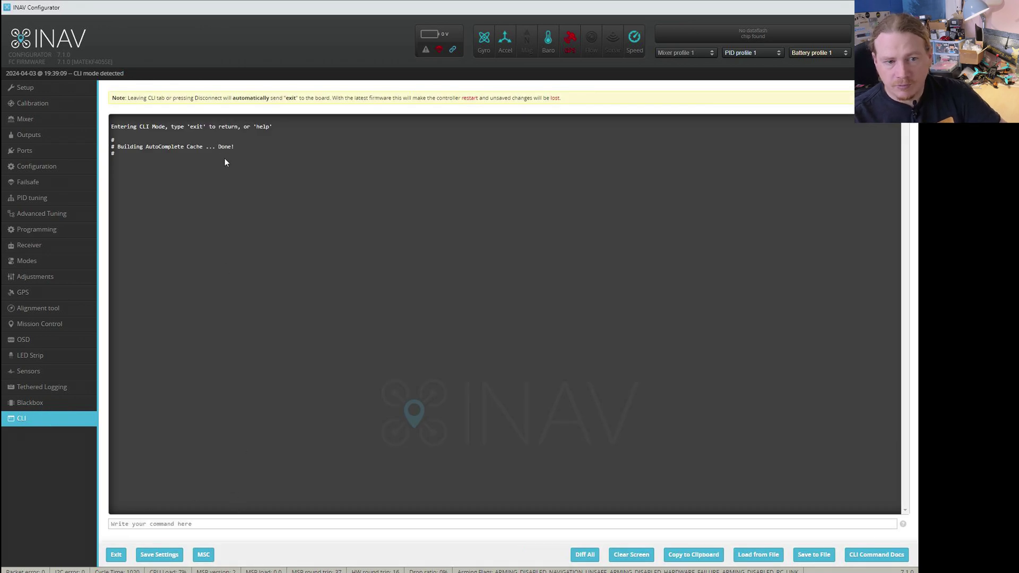
click(252, 523)
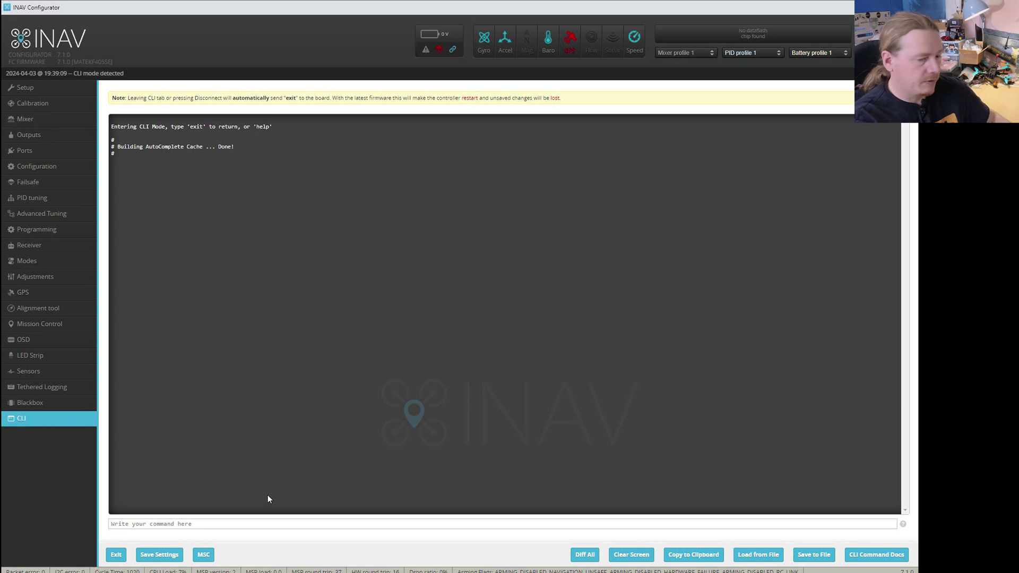
text(set )
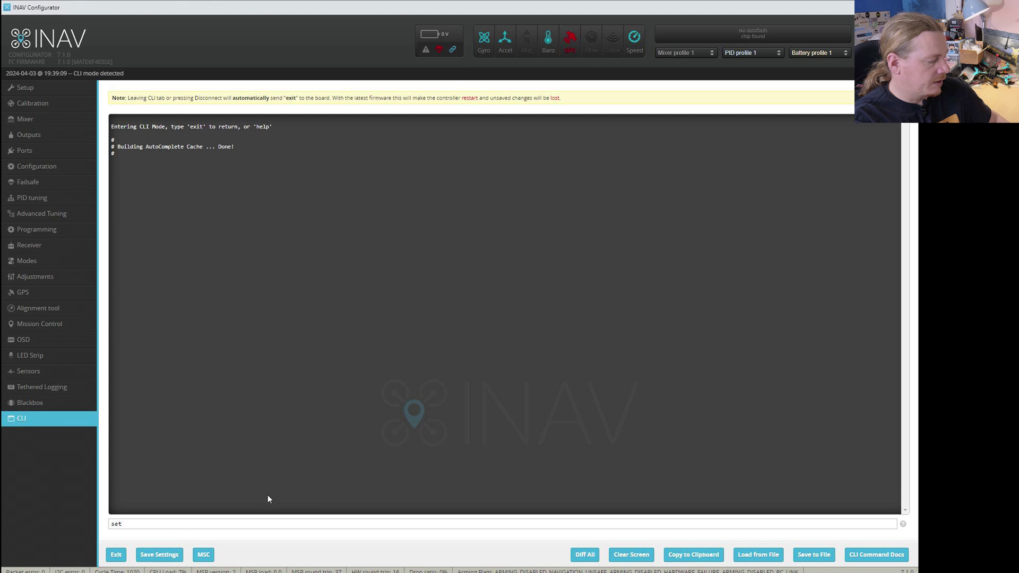
text(boa)
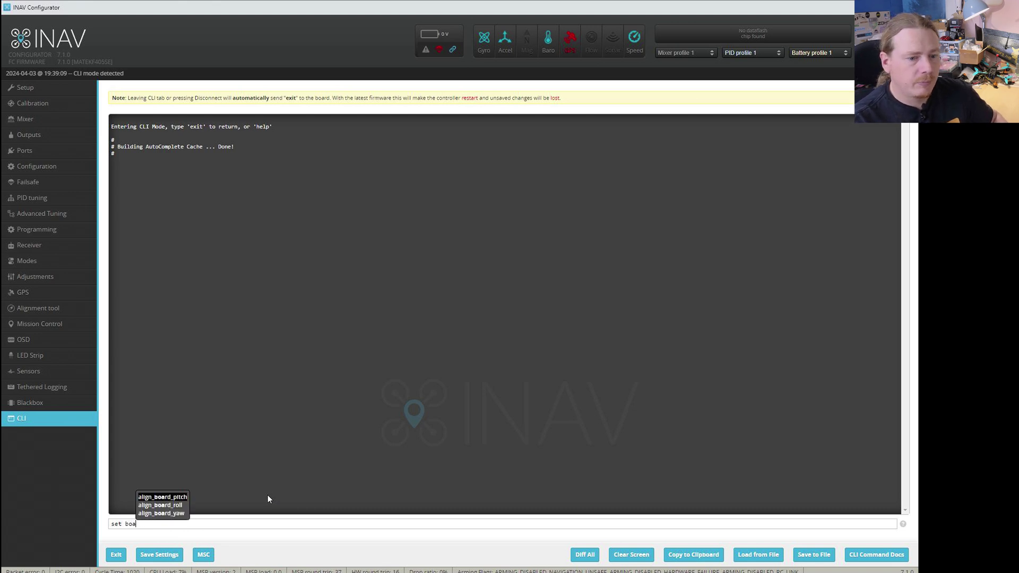
click(164, 506)
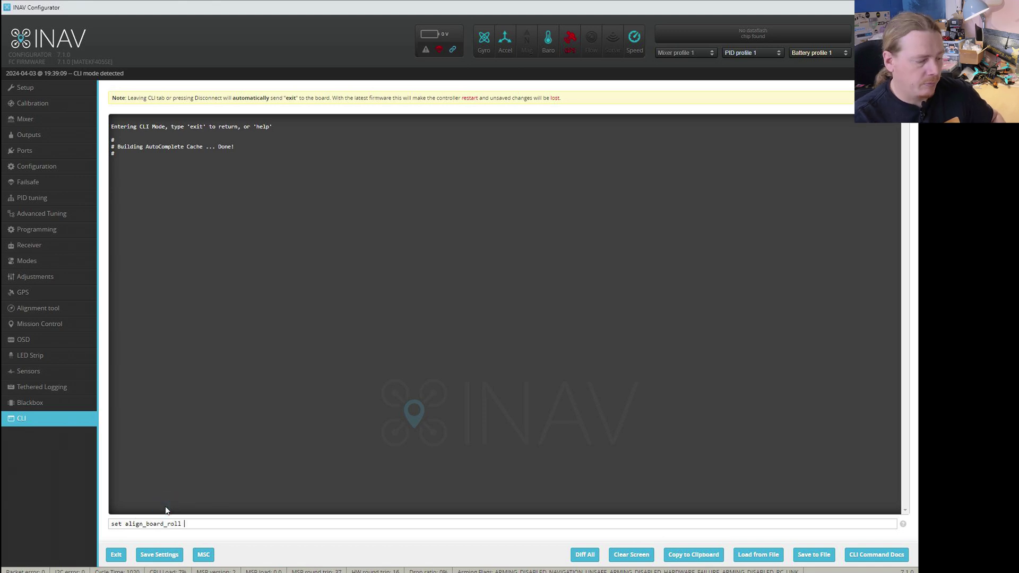
key(Return)
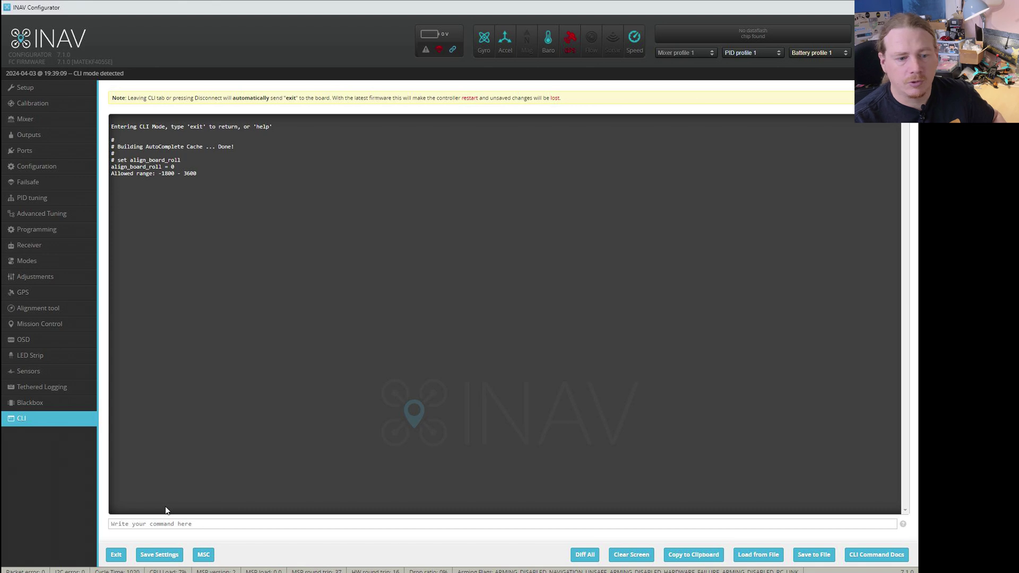
Step: Clear the console, run 'diff all', copy its output to the clipboard, and disconnect
text(c)
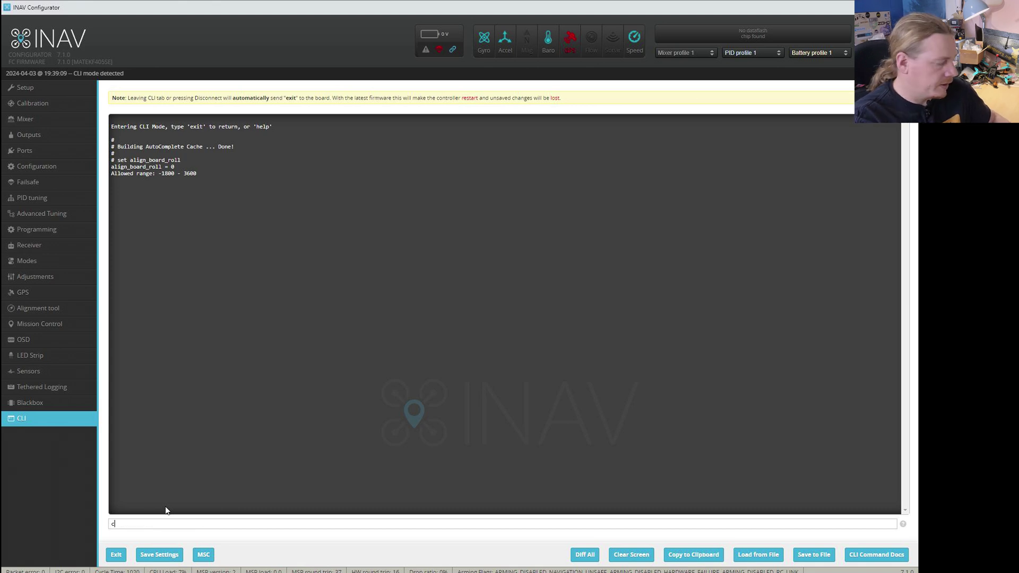
text(lear)
key(Return)
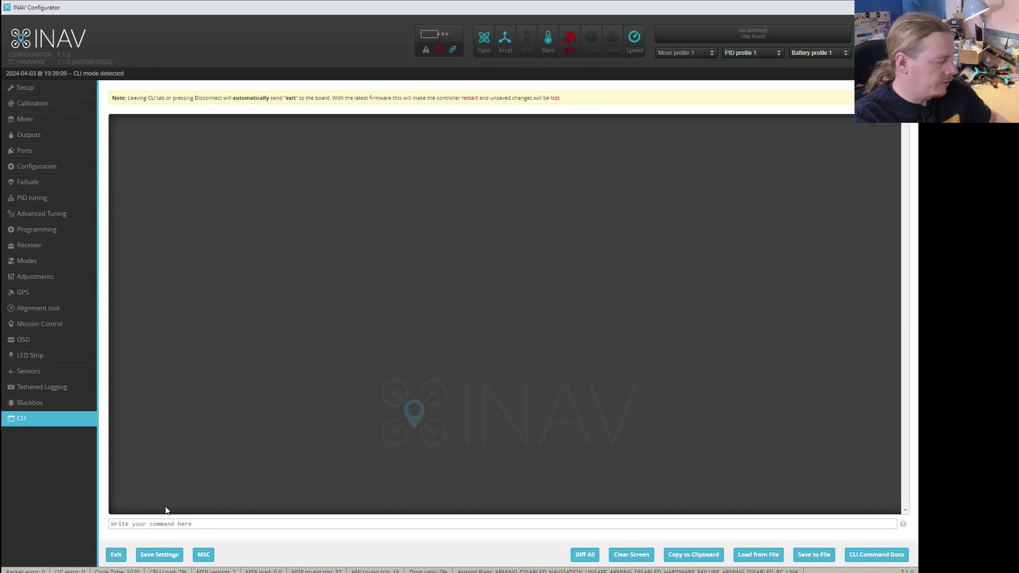
text(diff )
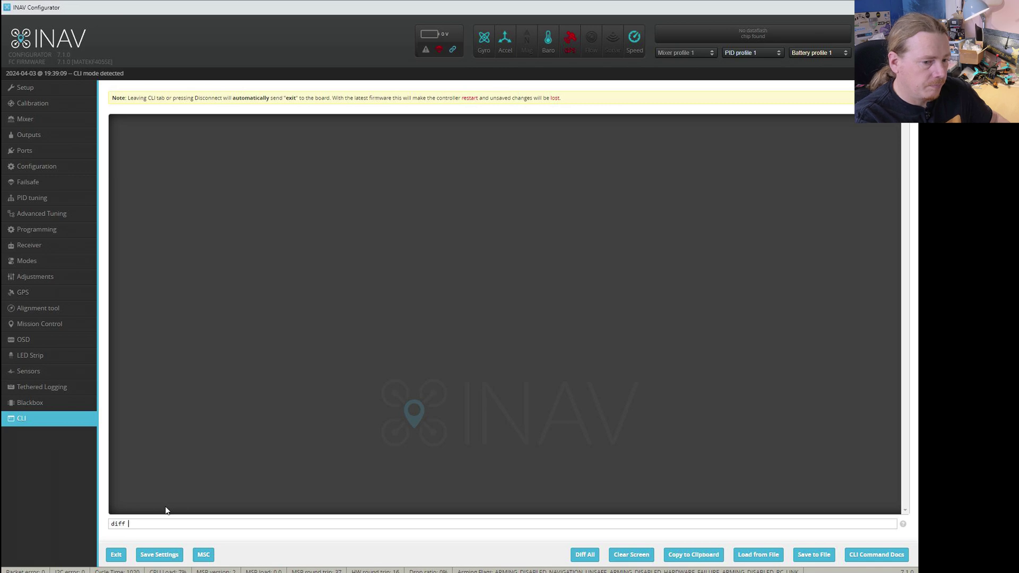
text(all)
key(Return)
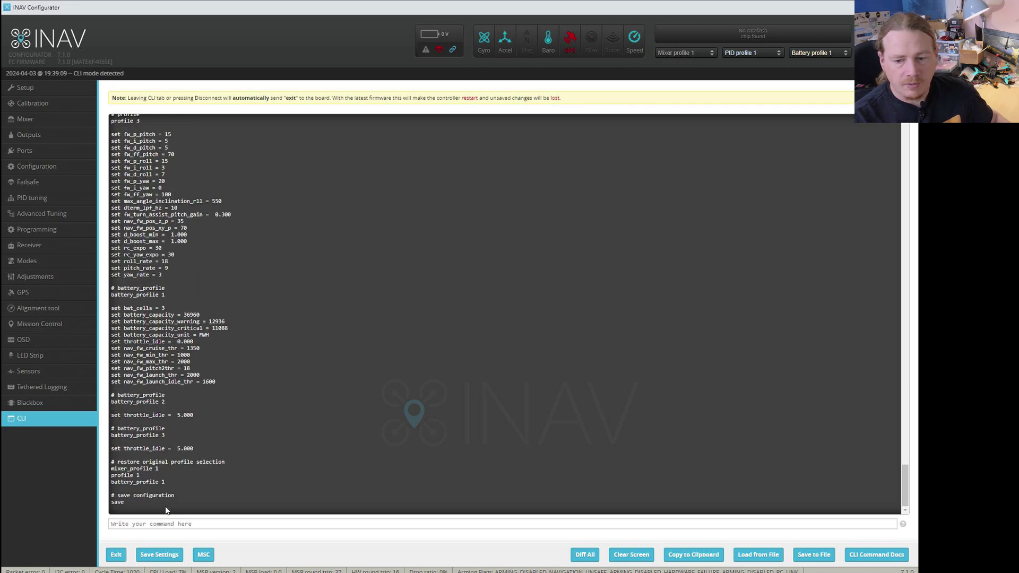
click(682, 560)
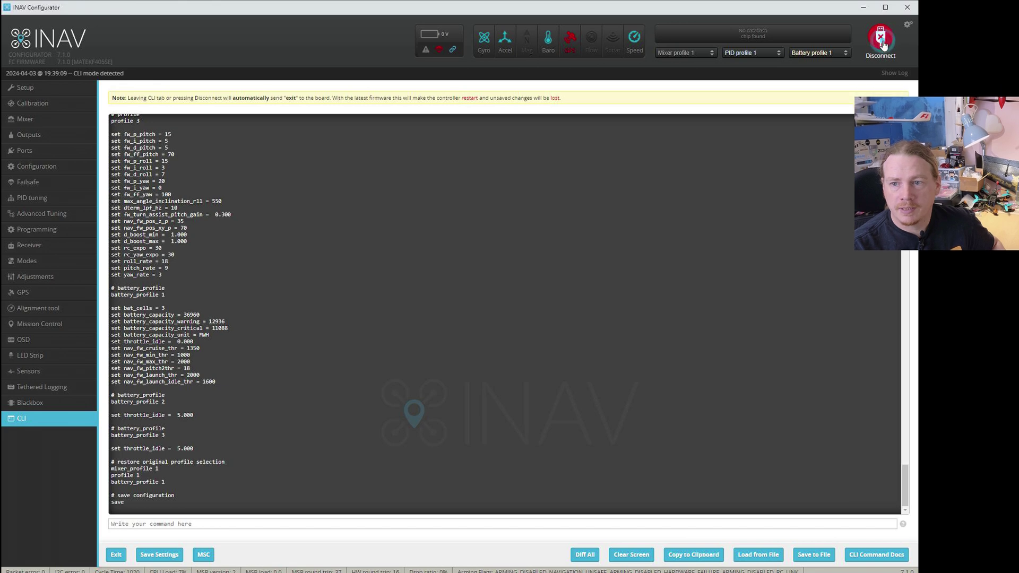
click(882, 43)
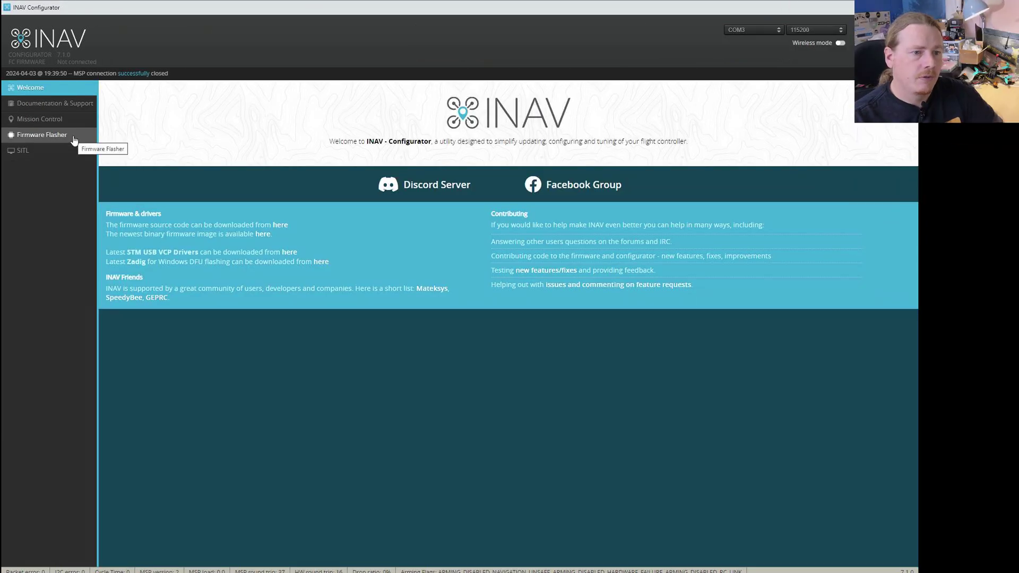
Step: Load INAV 7.1.0 online with Full chip erase enabled and flash it to the board
click(73, 137)
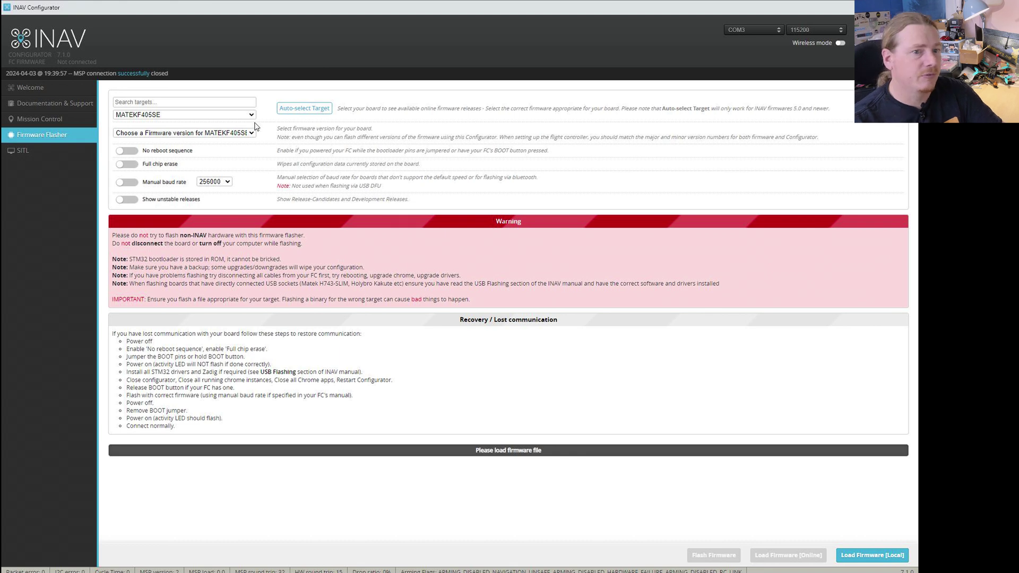
click(229, 136)
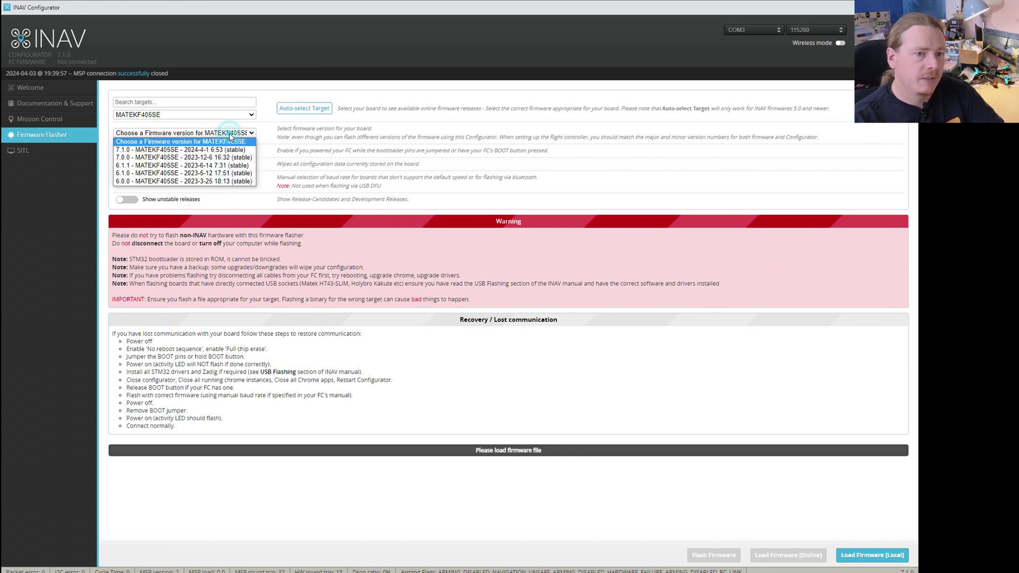
click(151, 150)
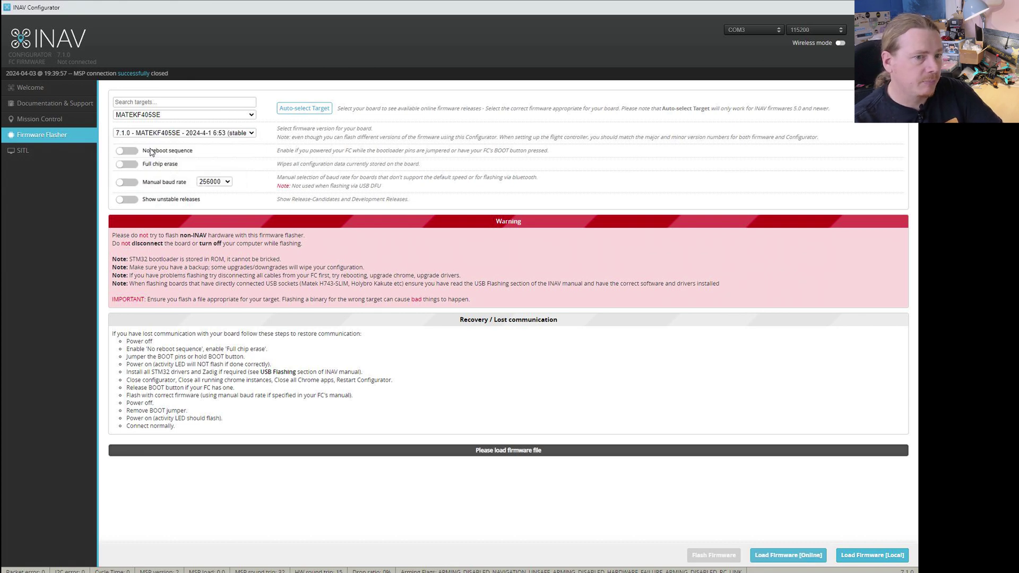
click(126, 166)
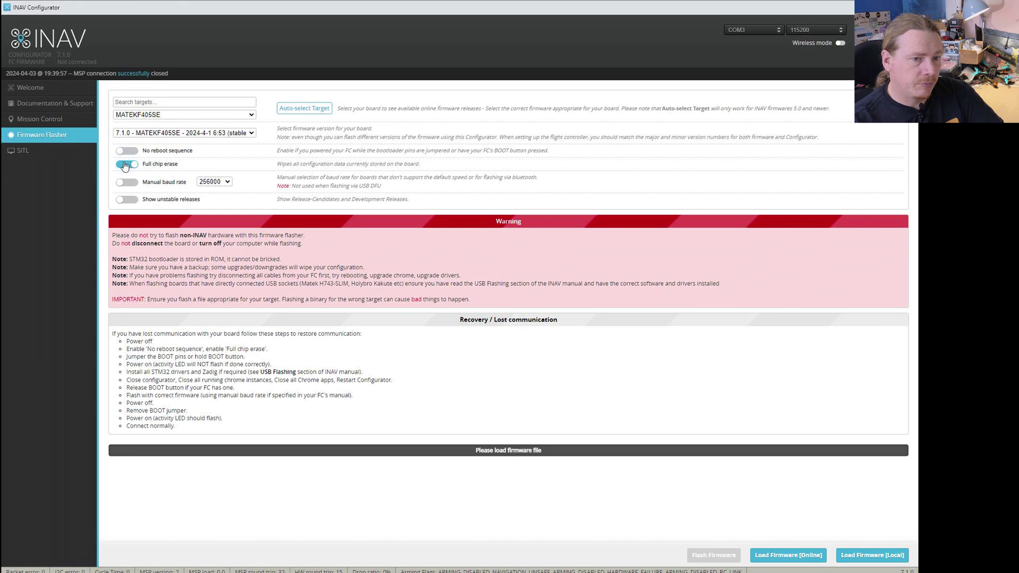
click(788, 555)
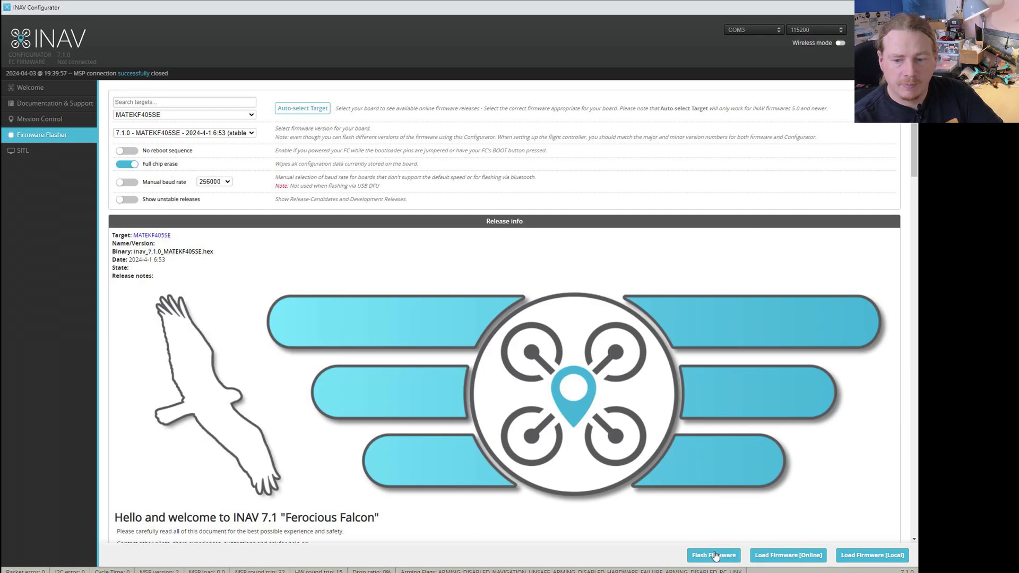
click(715, 555)
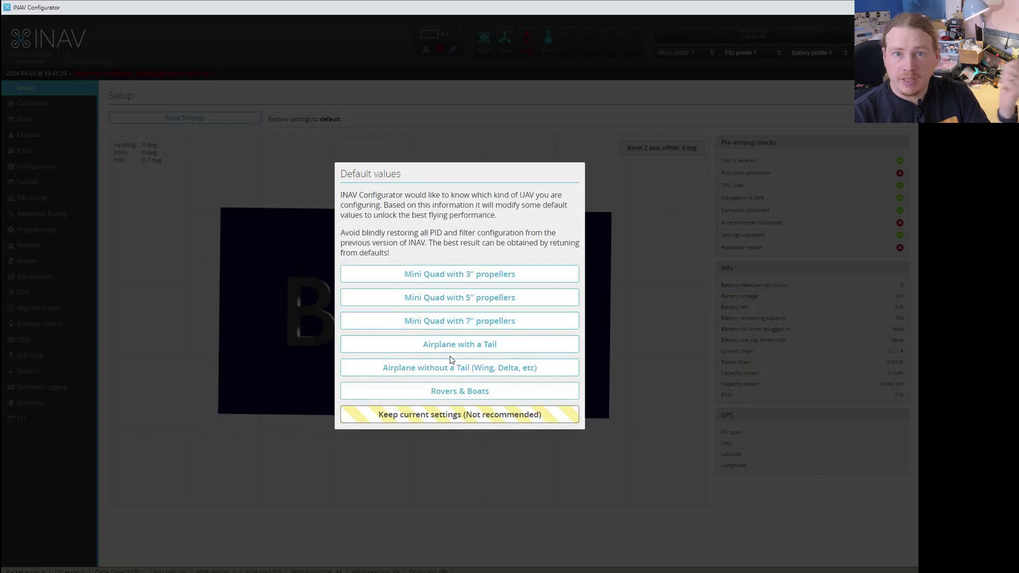
Step: Choose 'Keep current settings (Not recommended)' at the default values prompt after flashing
click(440, 417)
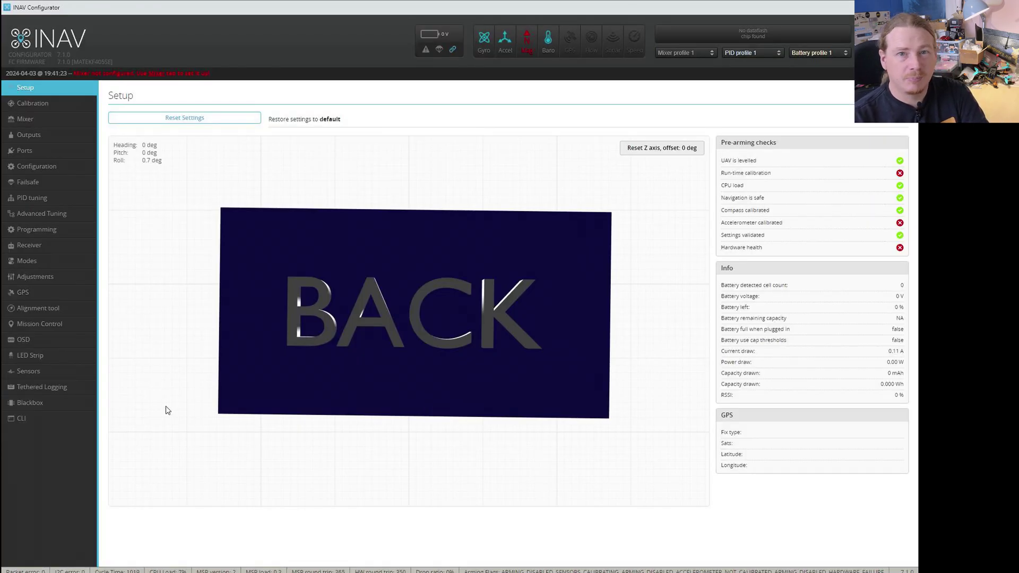
Step: Paste the saved diff configuration into the CLI, append 'save', and send it to the board
click(48, 423)
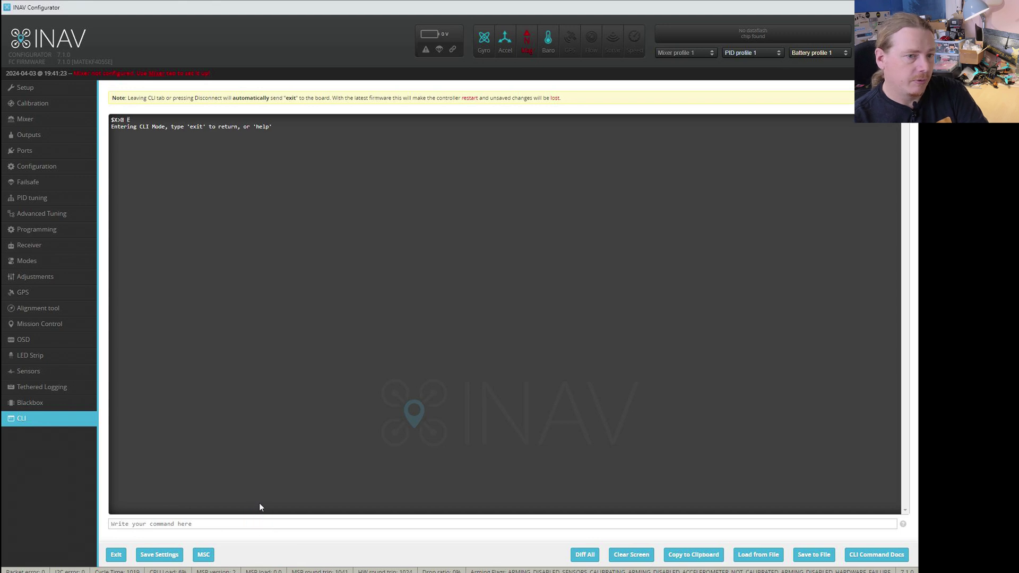
key(ctrl+v)
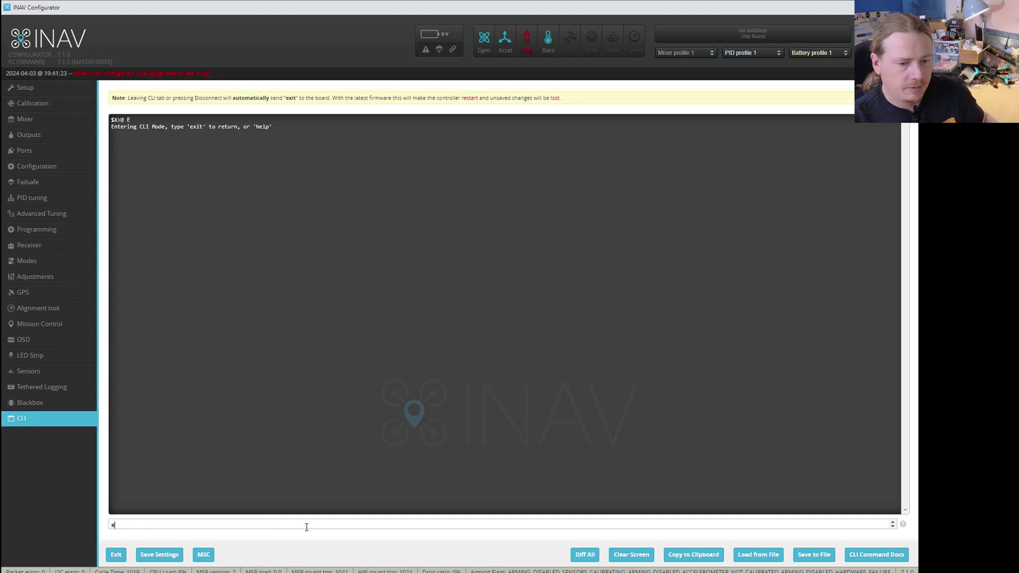
click(635, 560)
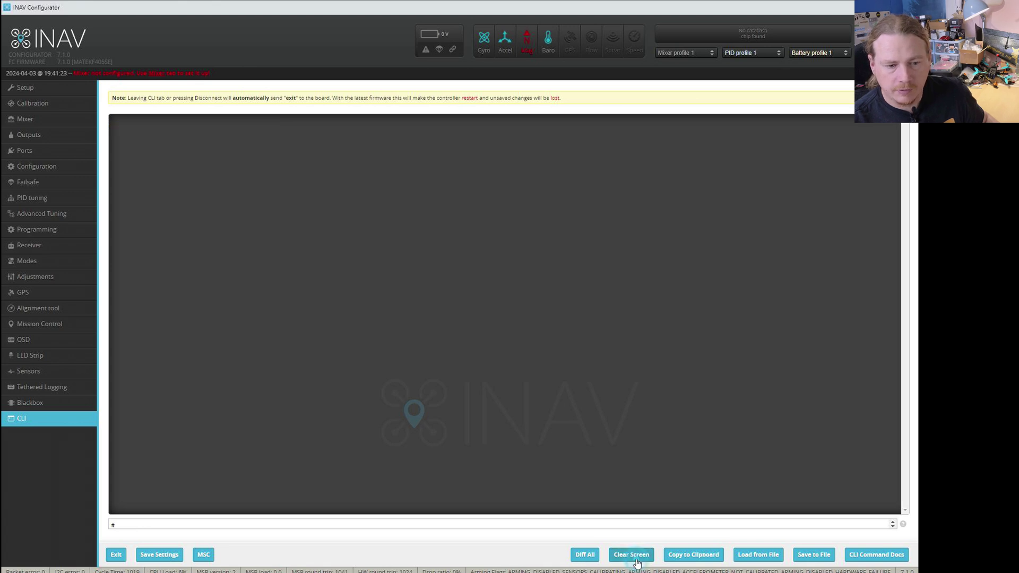
click(238, 523)
text(save)
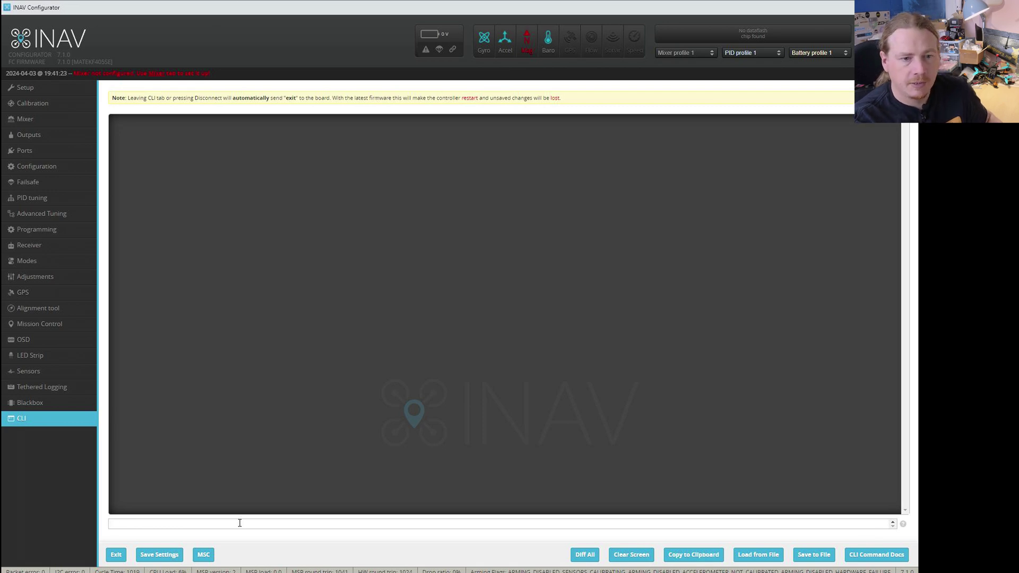
key(Return)
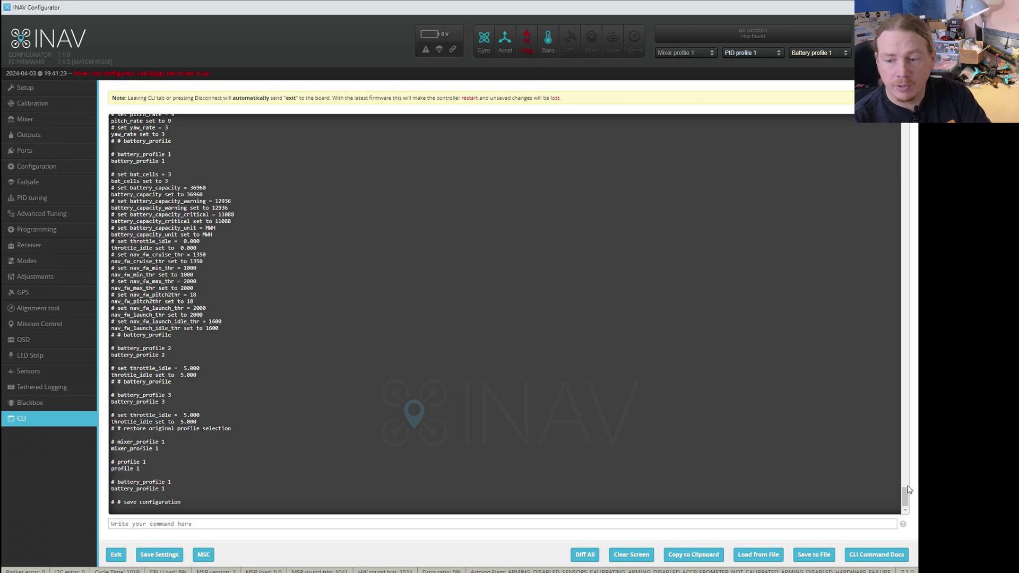
drag(907, 496, 906, 130)
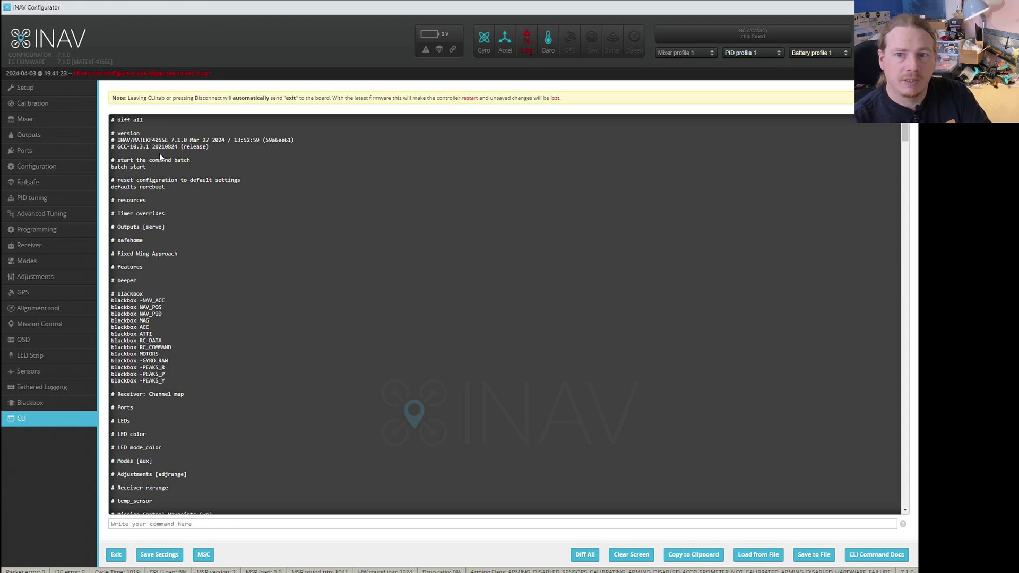
Step: Select the 'defaults noreboot' line in the CLI output, then save settings and reboot
click(164, 190)
drag(164, 191, 111, 188)
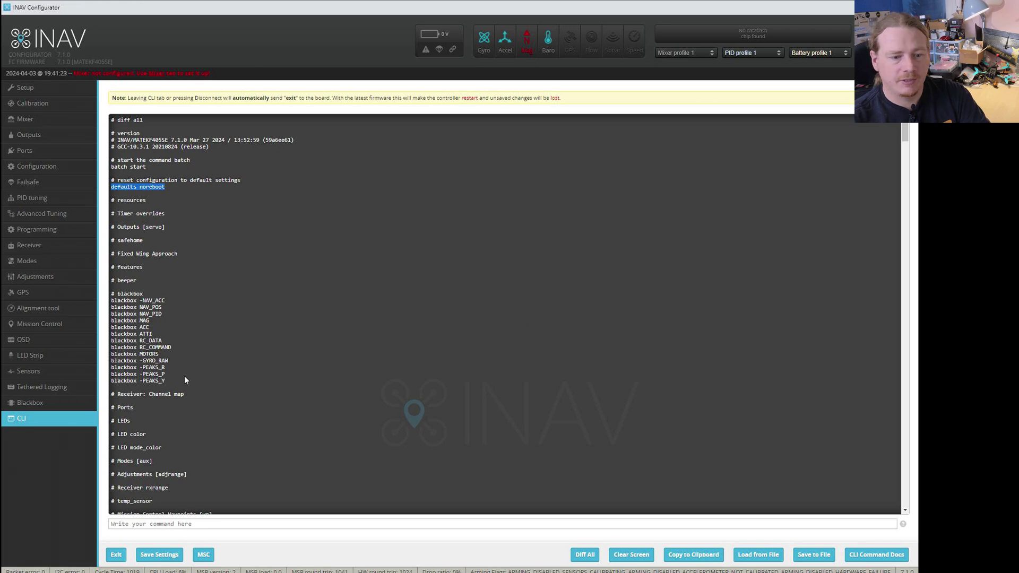
click(152, 555)
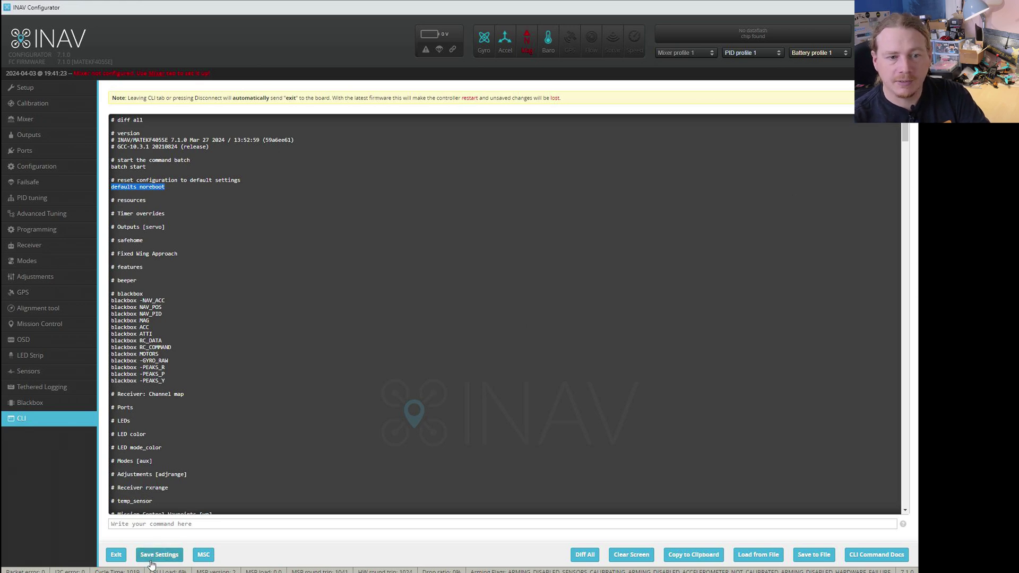